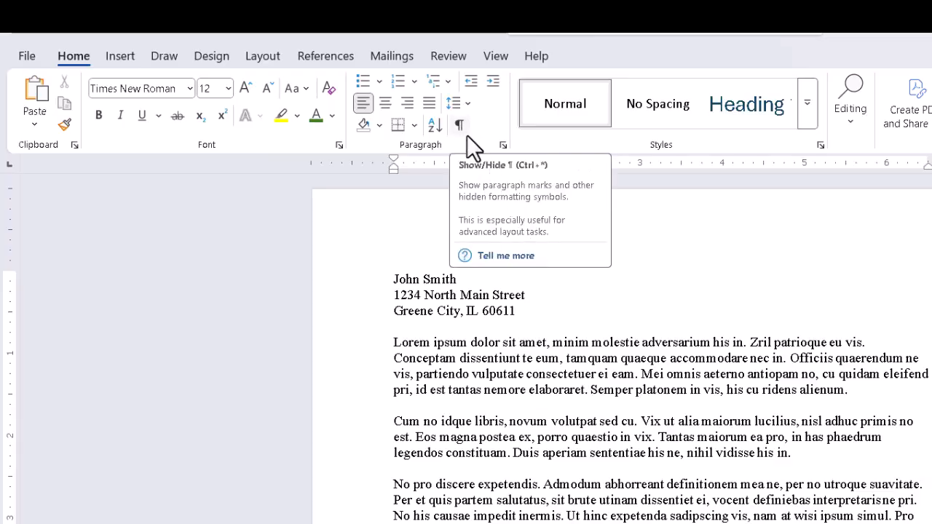
- Show formatting marks and select the three-line John Smith name and address block
{"action": "left_click", "coordinate": [460, 125]}
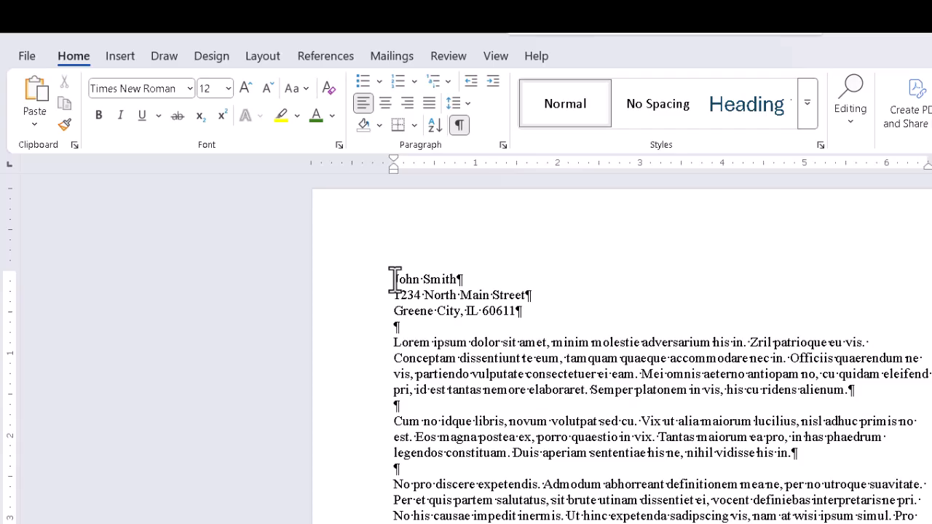
{"action": "left_click_drag", "start_coordinate": [394, 279], "coordinate": [514, 313]}
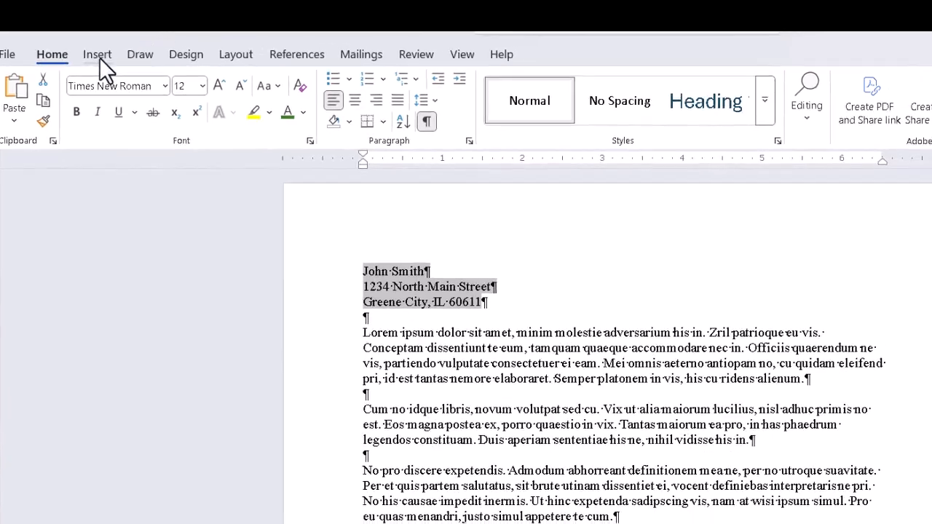
- Start saving the selected address to the Quick Part Gallery as a new building block
{"action": "left_click", "coordinate": [99, 57]}
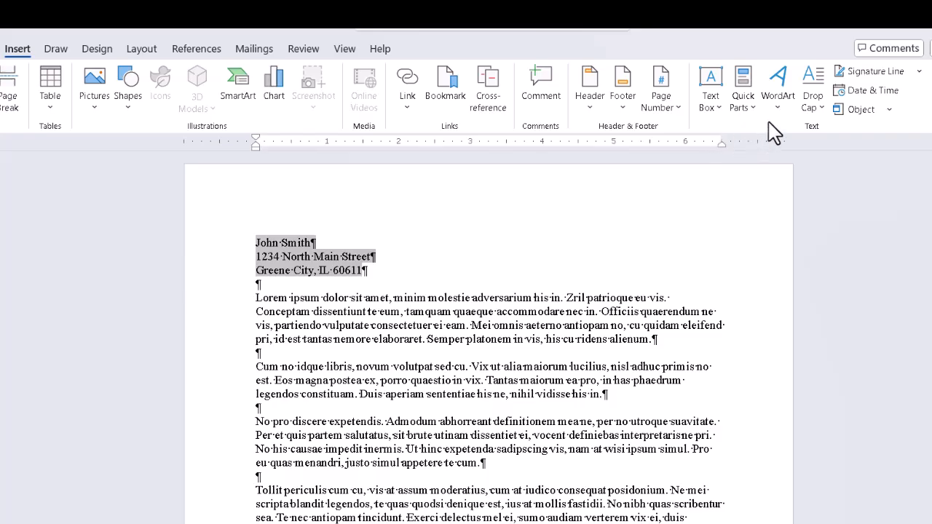
{"action": "left_click", "coordinate": [744, 107]}
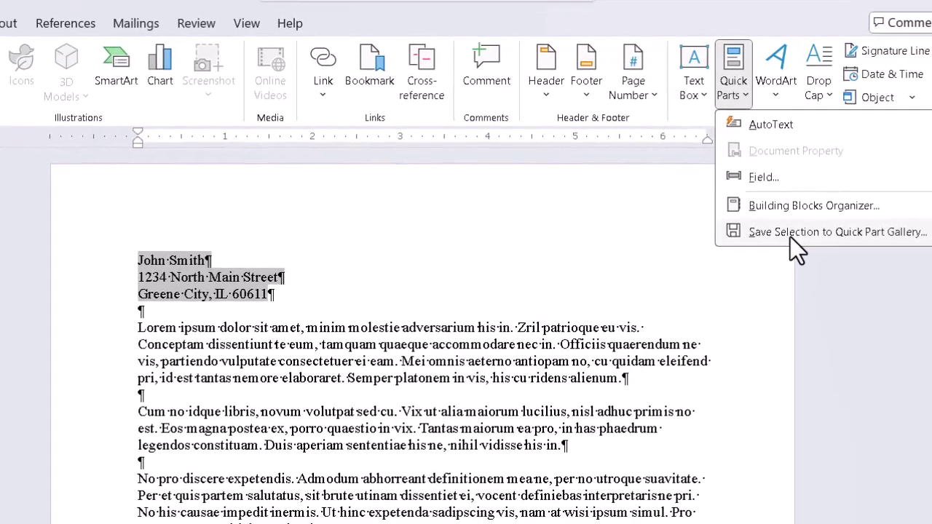
{"action": "left_click", "coordinate": [769, 252]}
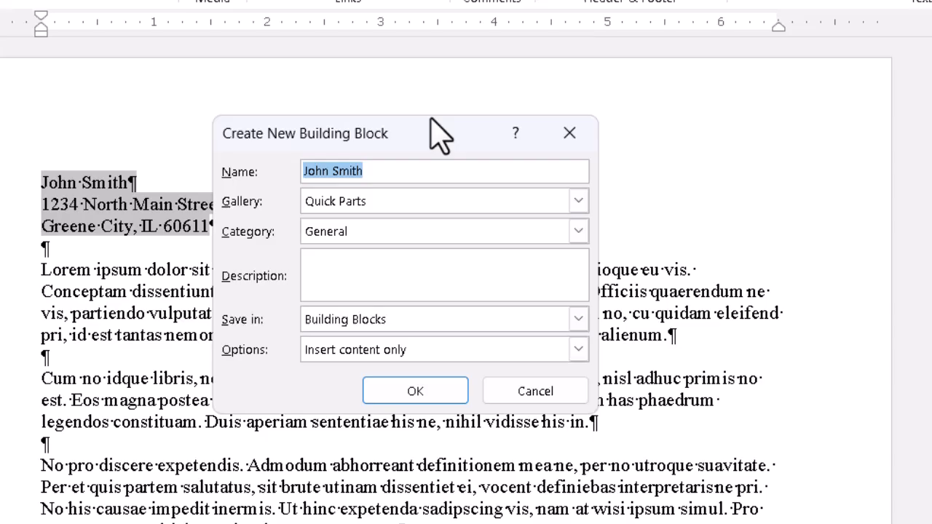
{"action": "type", "text": "JSaddy"}
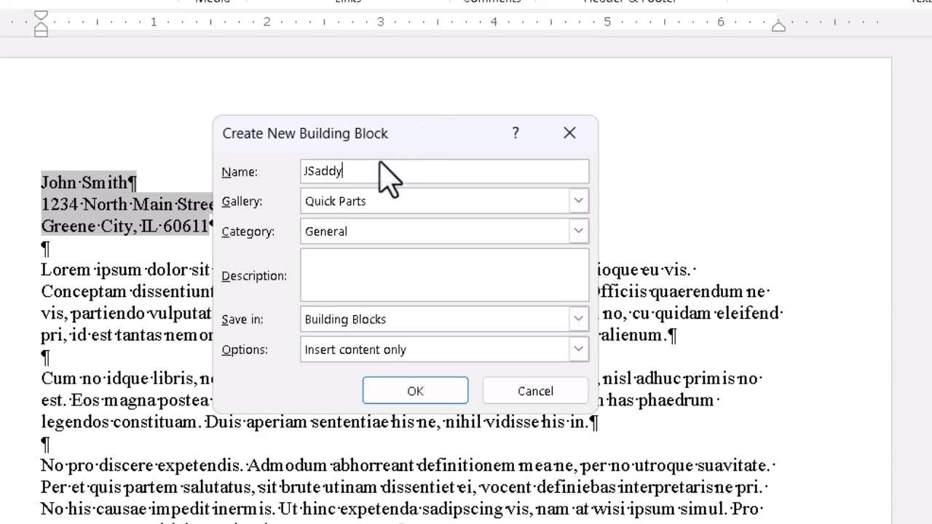
- Save the address as an AutoText building block named JSaddy in the Normal template
{"action": "left_click", "coordinate": [401, 202]}
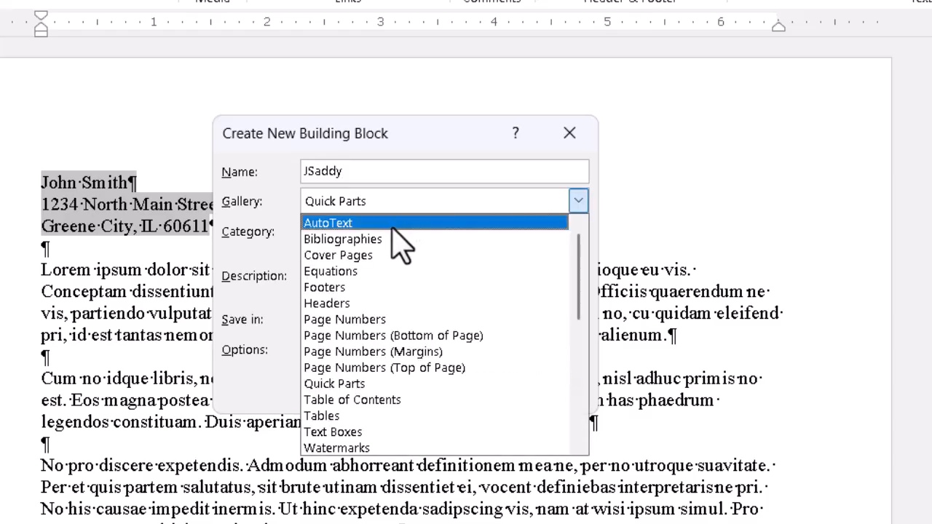
{"action": "left_click", "coordinate": [394, 225]}
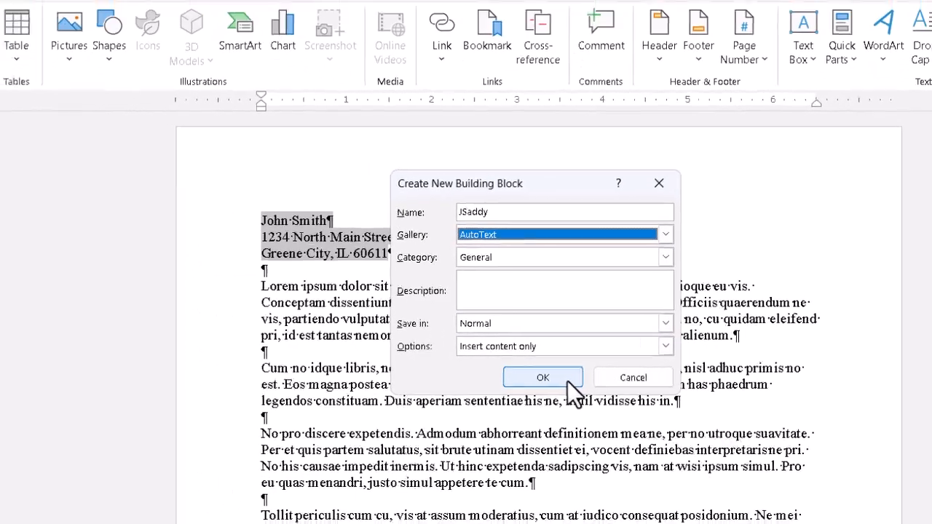
{"action": "left_click", "coordinate": [447, 396]}
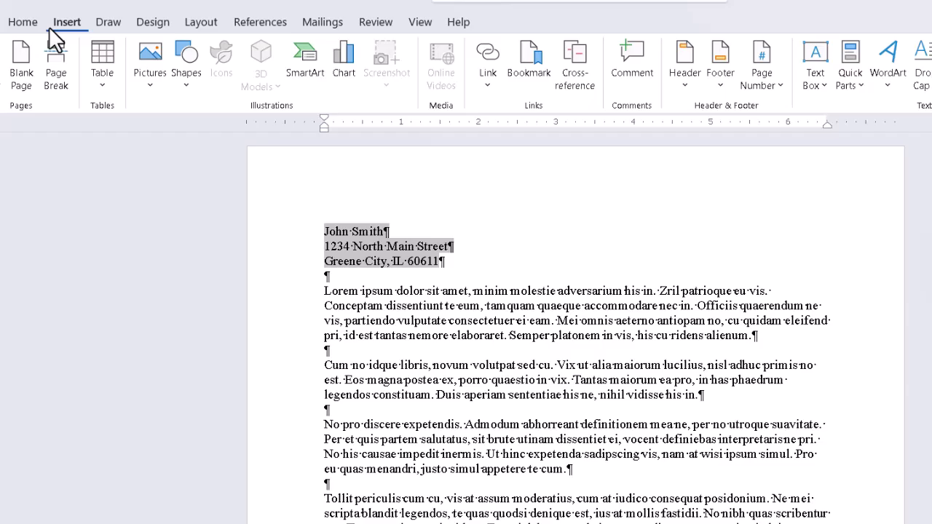
- Hide formatting marks, delete the address lines and reinsert them from the jsadd AutoText suggestion
{"action": "left_click", "coordinate": [22, 20]}
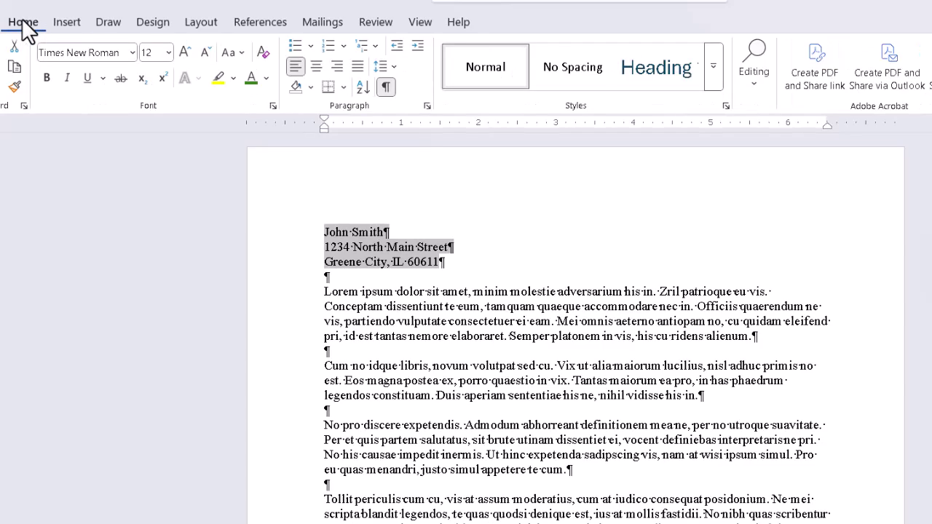
{"action": "left_click", "coordinate": [387, 92]}
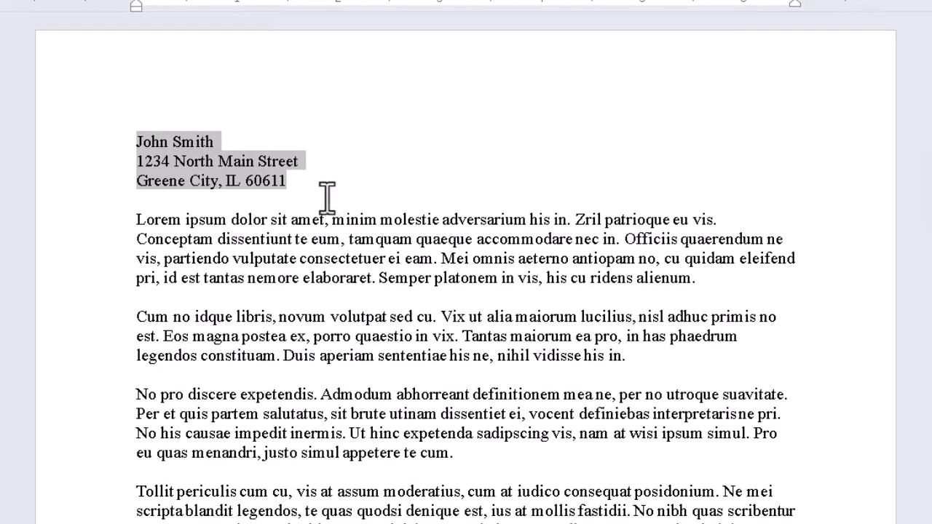
{"action": "key", "text": "Delete"}
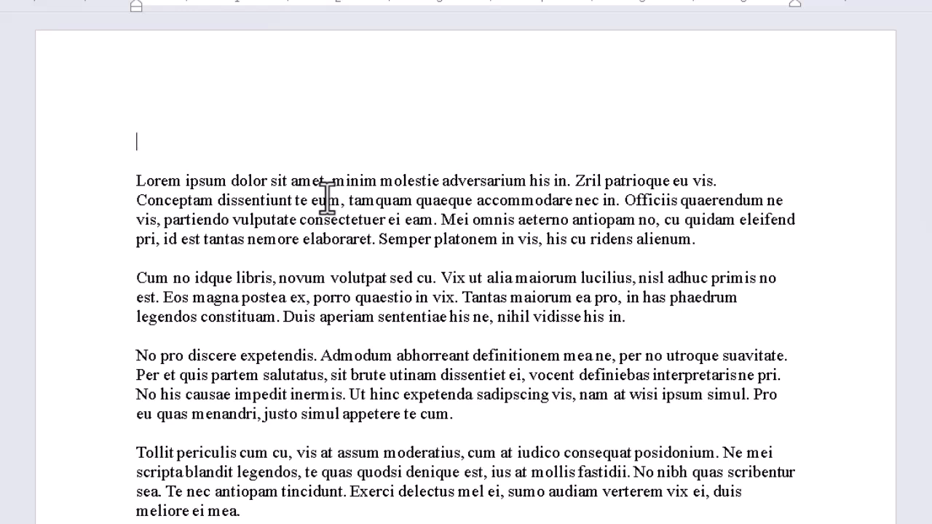
{"action": "type", "text": "jsa"}
{"action": "type", "text": "sd"}
{"action": "key", "text": "BackSpace"}
{"action": "key", "text": "BackSpace"}
{"action": "type", "text": "dd"}
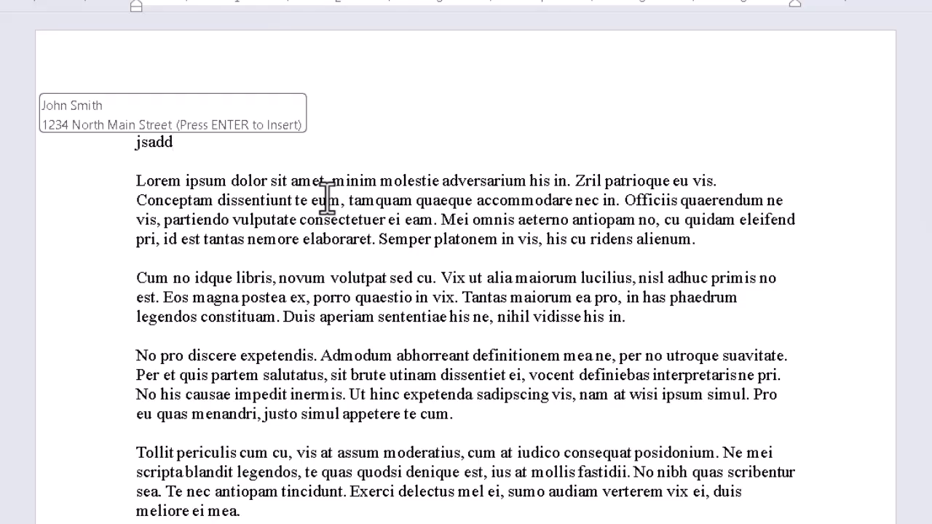
{"action": "key", "text": "Return"}
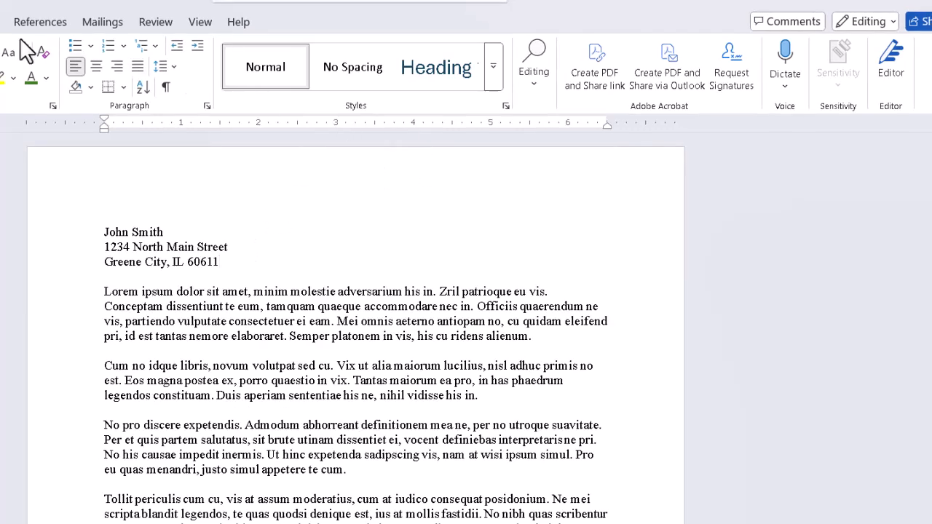
- Locate the JSaddy entry in the Building Blocks Organizer
{"action": "left_click", "coordinate": [2, 21]}
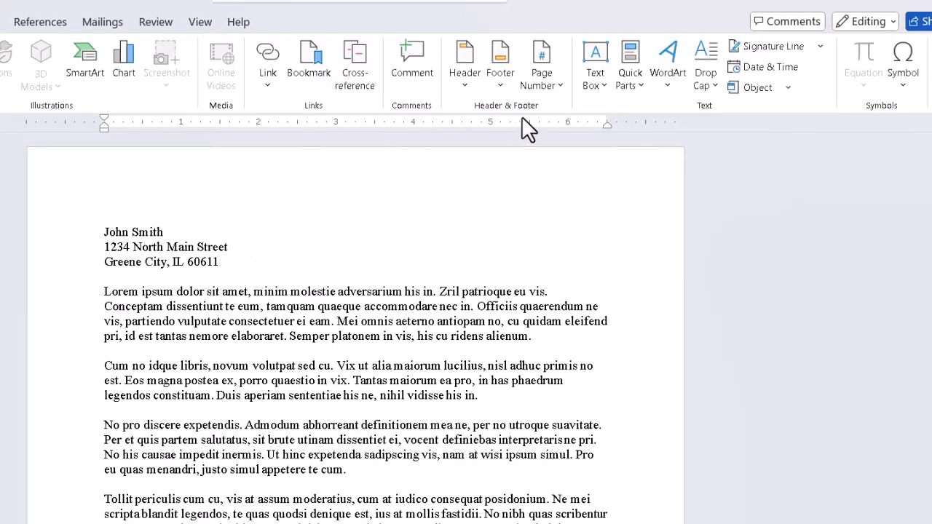
{"action": "left_click", "coordinate": [631, 79]}
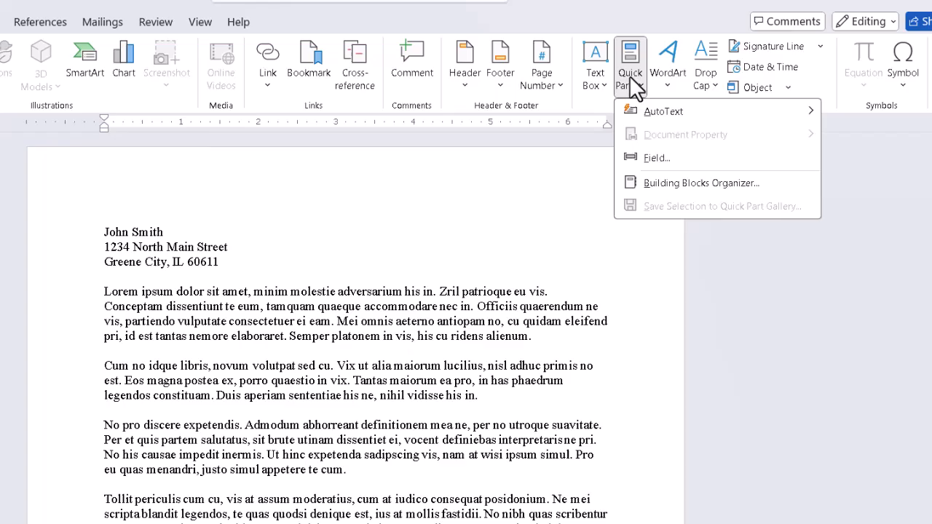
{"action": "left_click", "coordinate": [669, 186]}
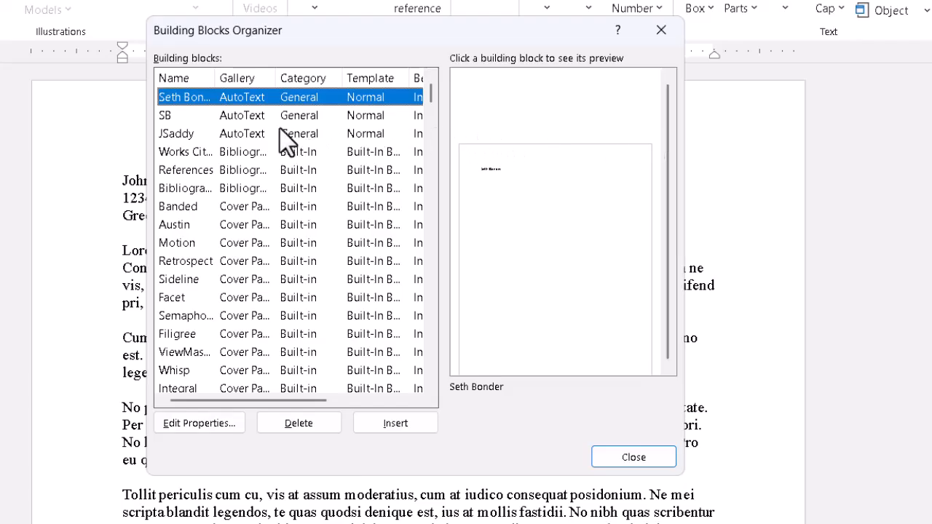
{"action": "left_click", "coordinate": [255, 135]}
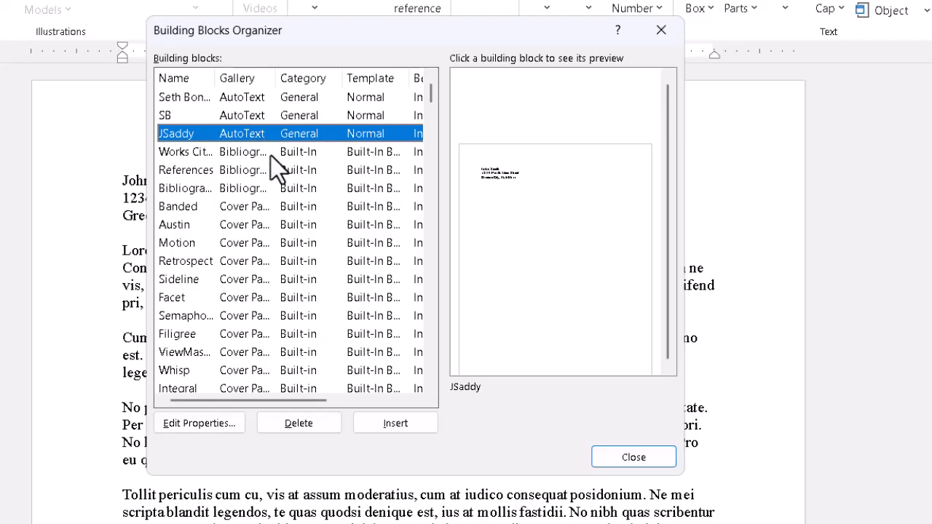
- Delete the JSaddy building block and return to the letter
{"action": "left_click", "coordinate": [314, 421]}
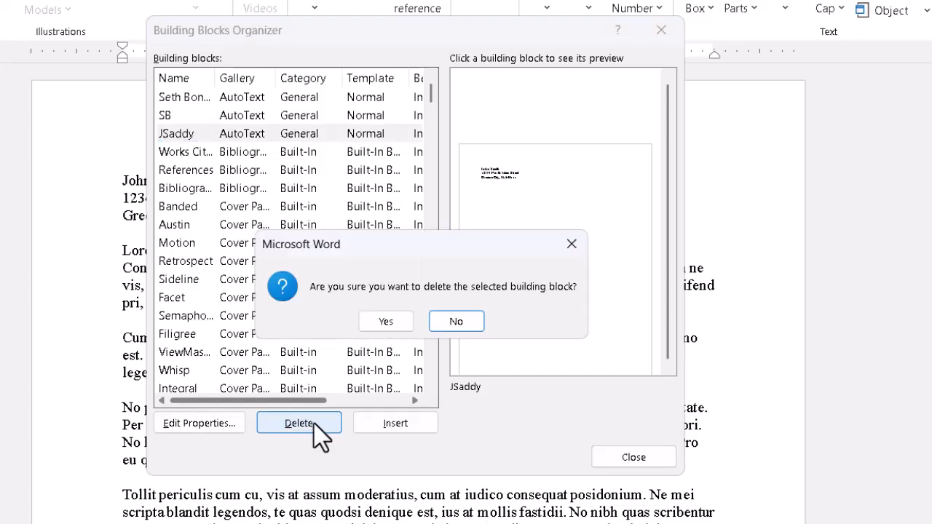
{"action": "left_click", "coordinate": [384, 322]}
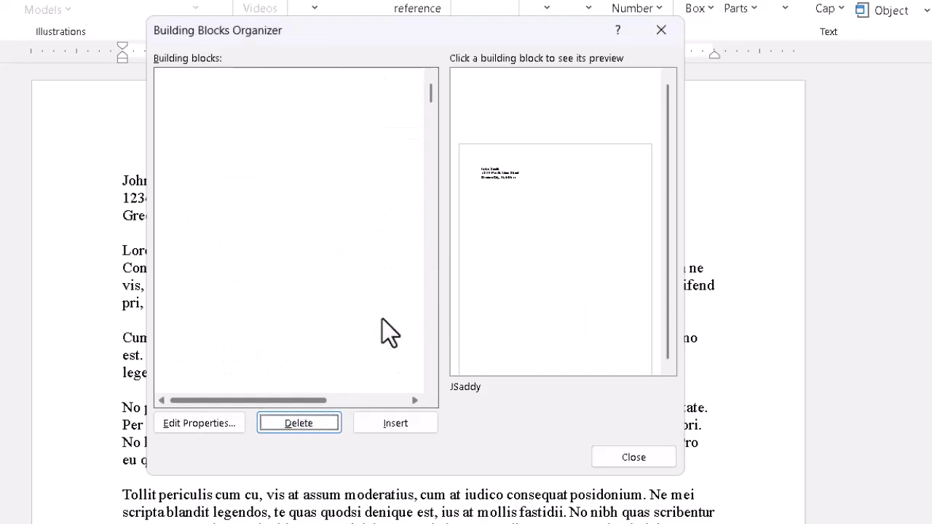
{"action": "left_click", "coordinate": [625, 454]}
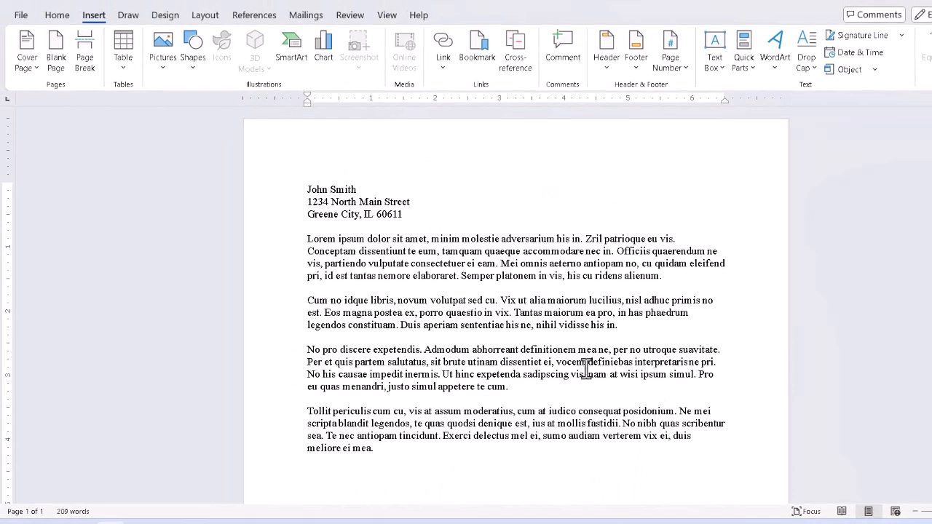